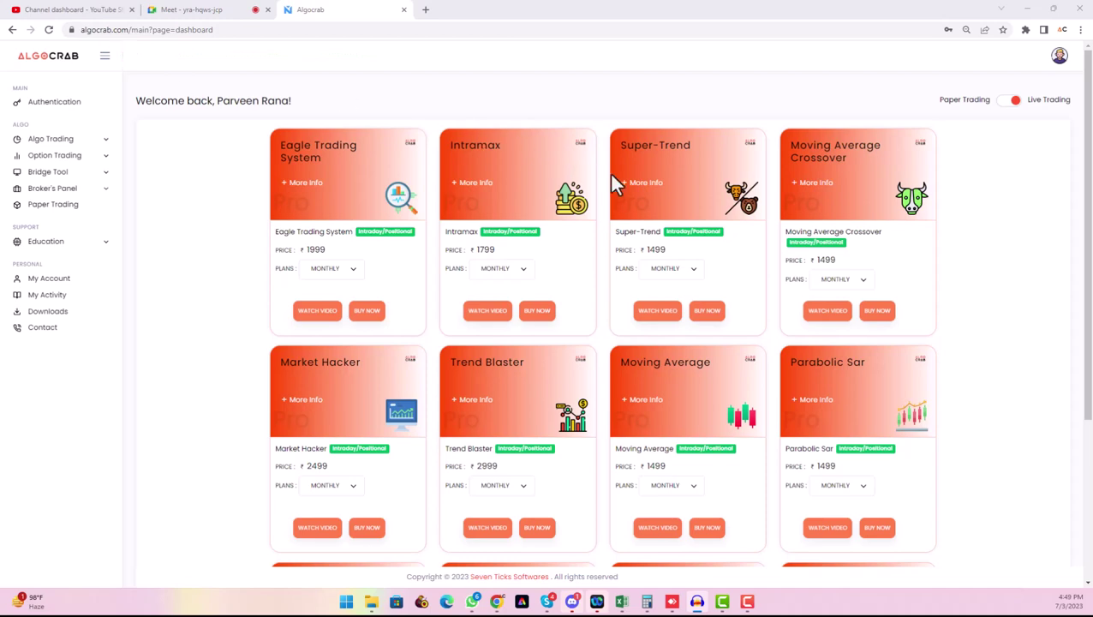
Step: Read the Super-Trend strategy's description and close it
click(661, 190)
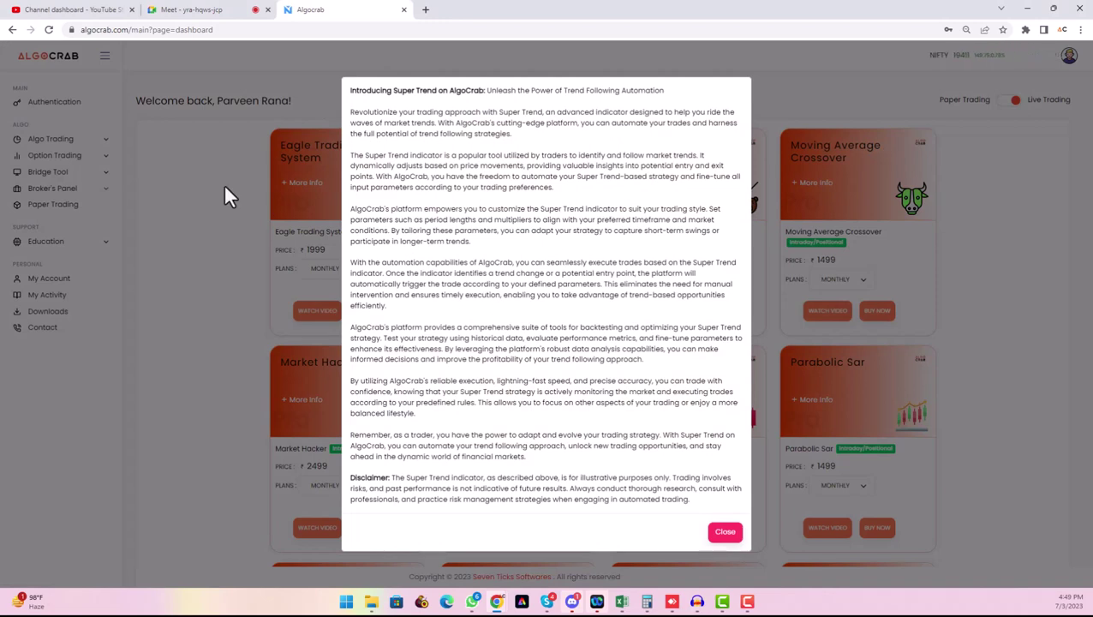
click(206, 164)
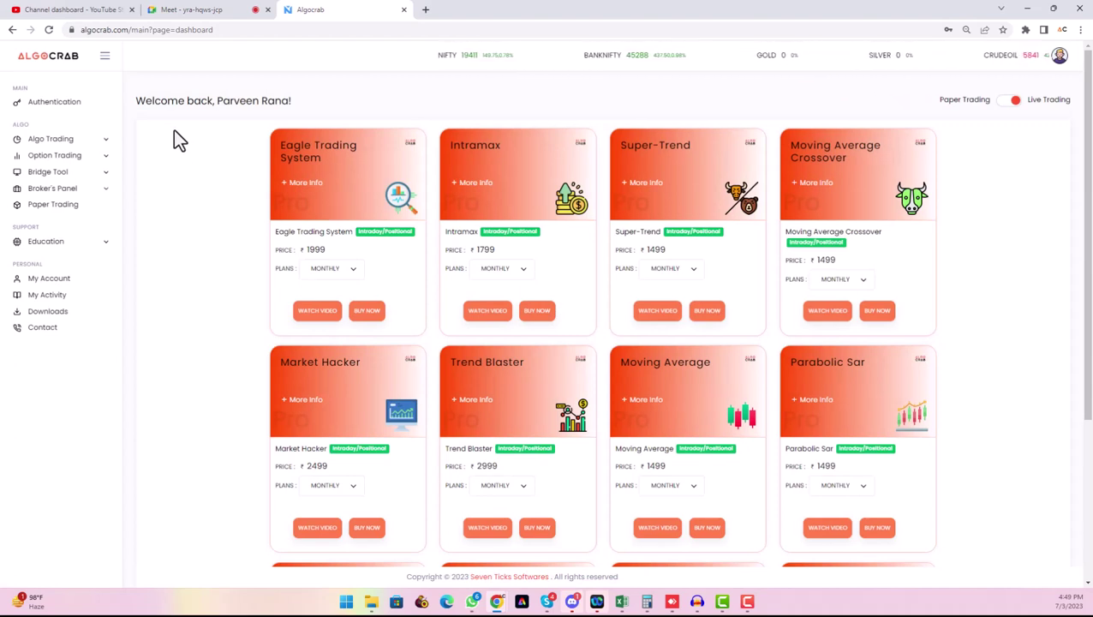
Step: Open the daily authentication page, view the Alice Blue login used for getting an access token, and return to validate the existing token
click(62, 109)
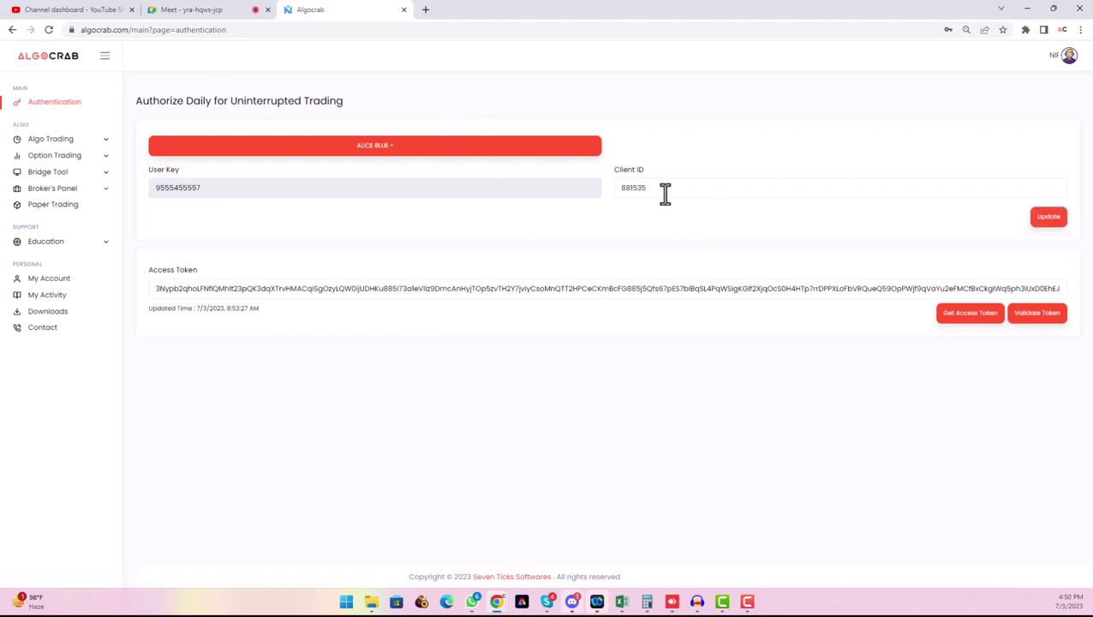
drag(671, 193, 575, 190)
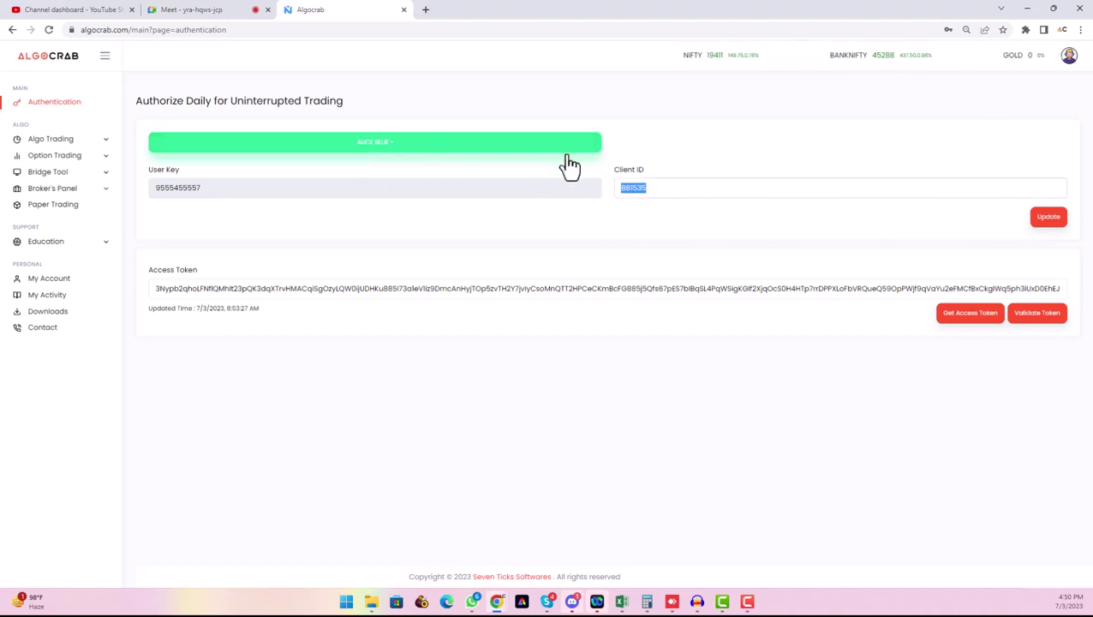
click(972, 319)
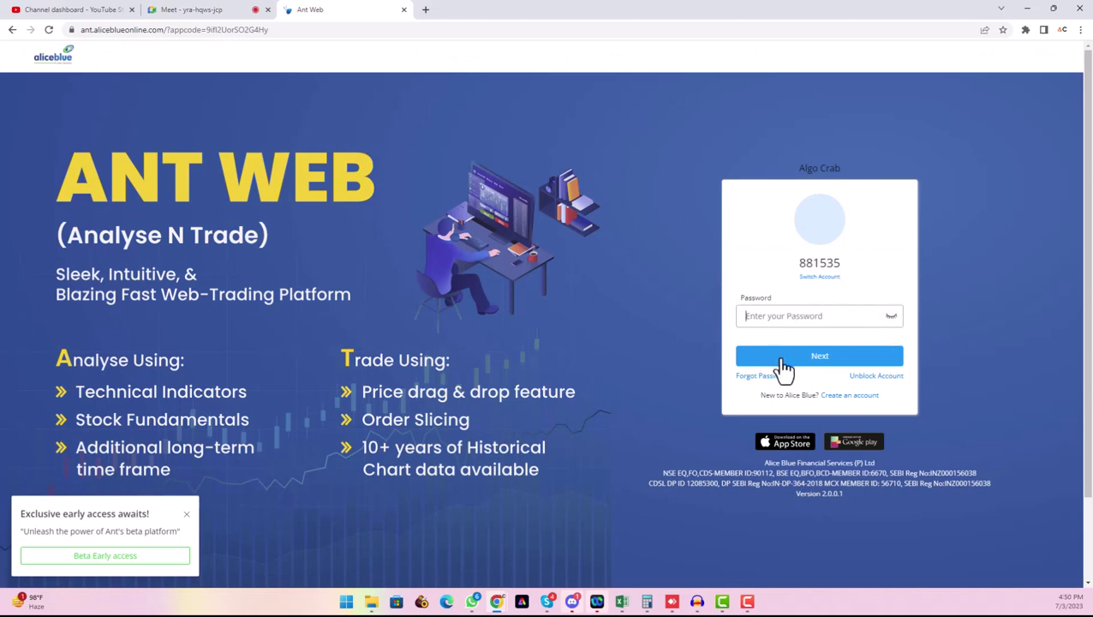
click(12, 29)
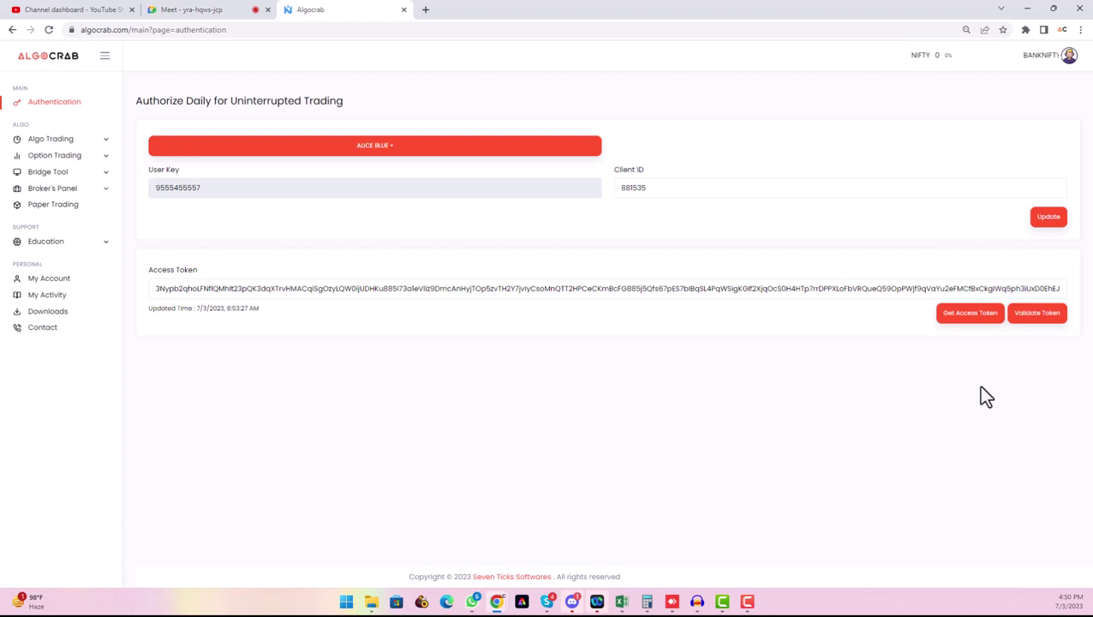
click(1039, 315)
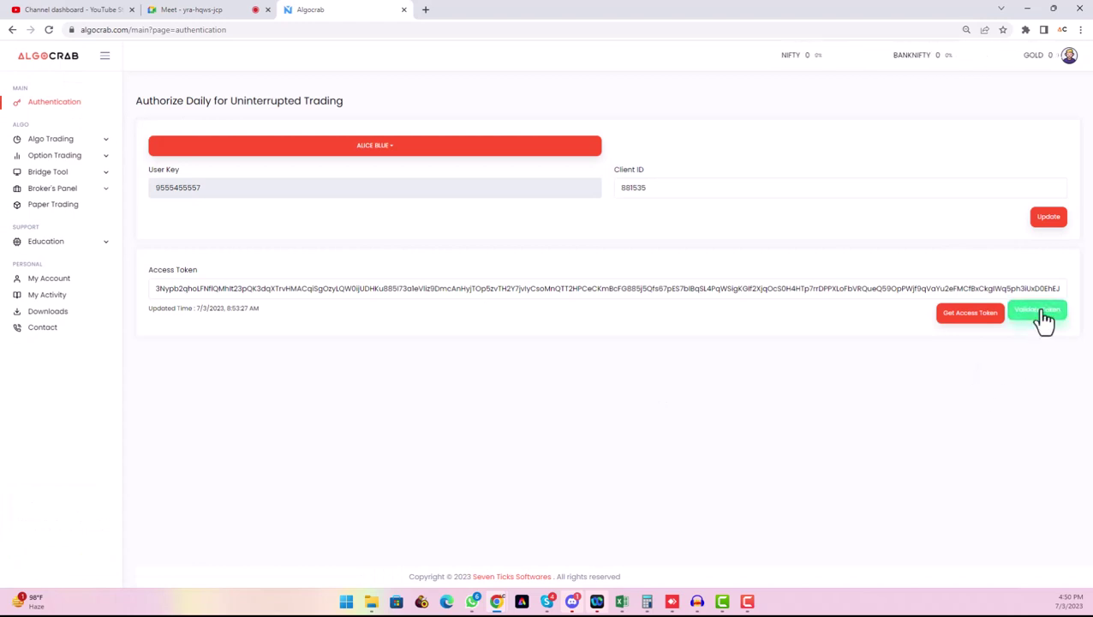
drag(924, 557, 1016, 567)
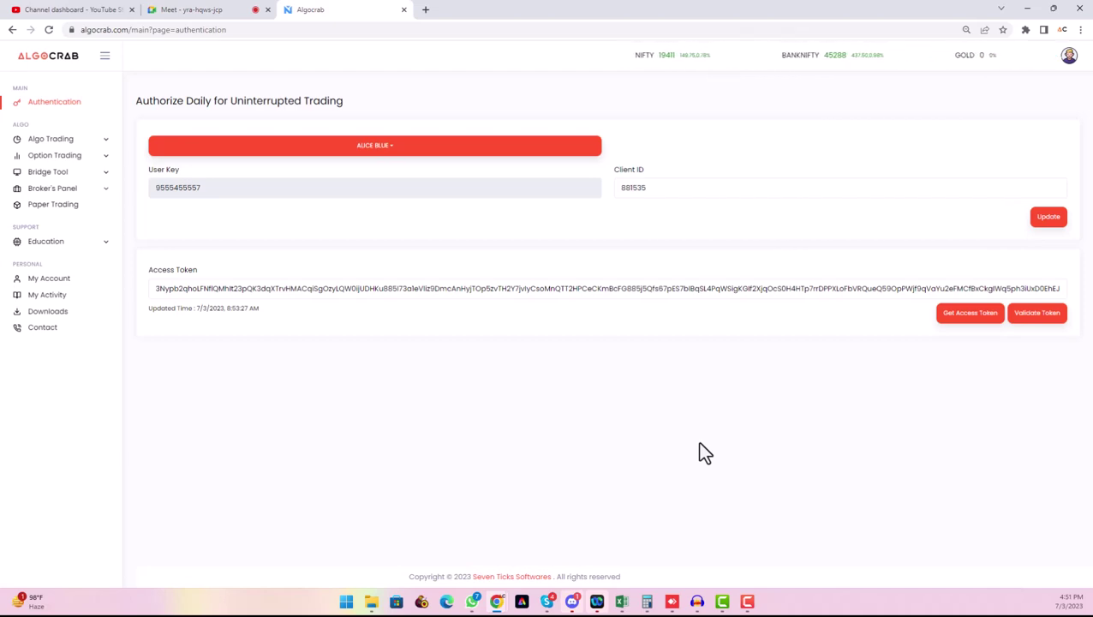
Step: Start creating a strategy symbol for options trading with the Super Trend strategy
click(78, 157)
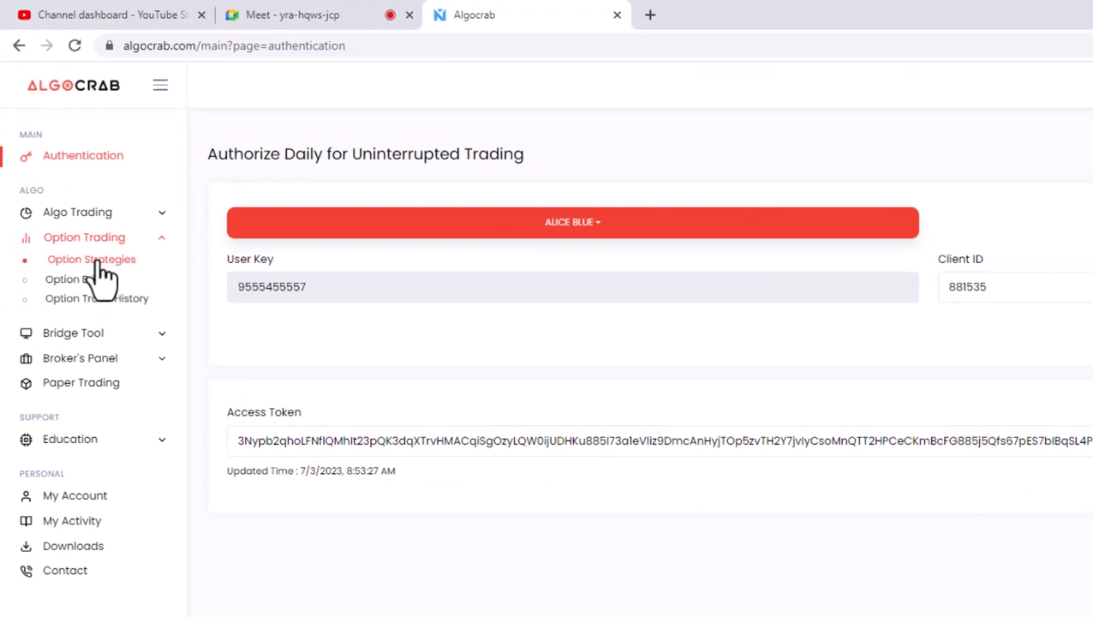
click(96, 262)
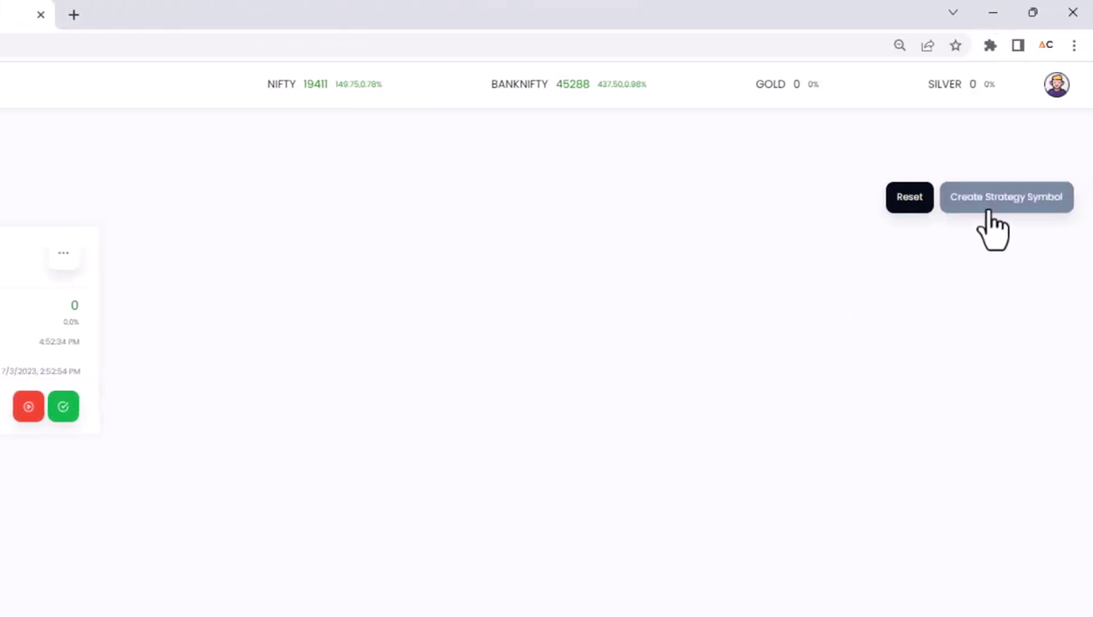
click(992, 206)
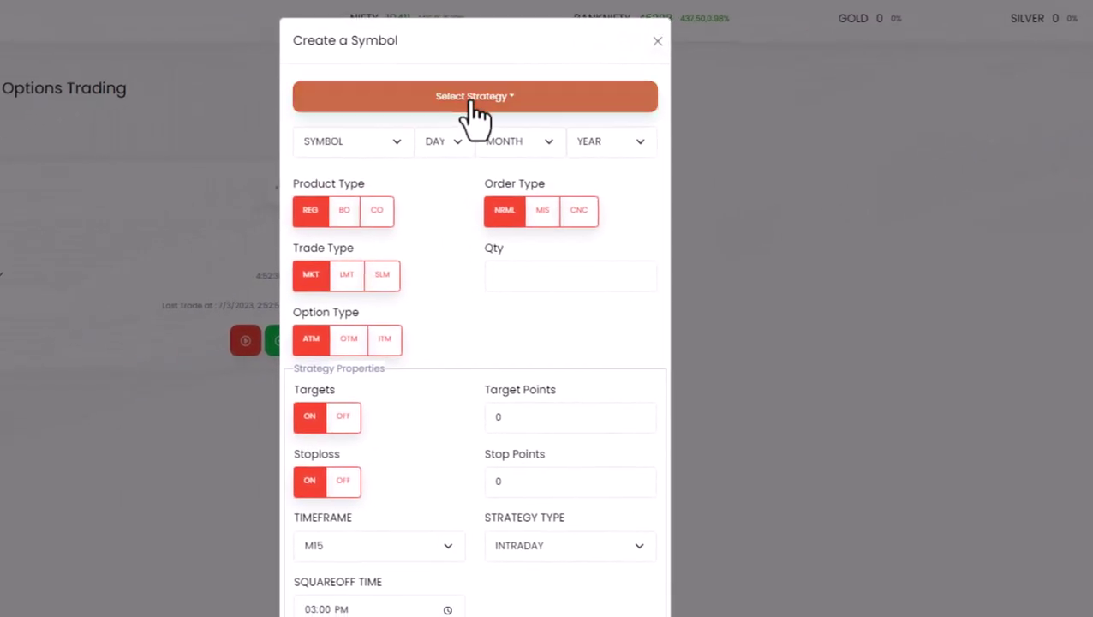
click(467, 98)
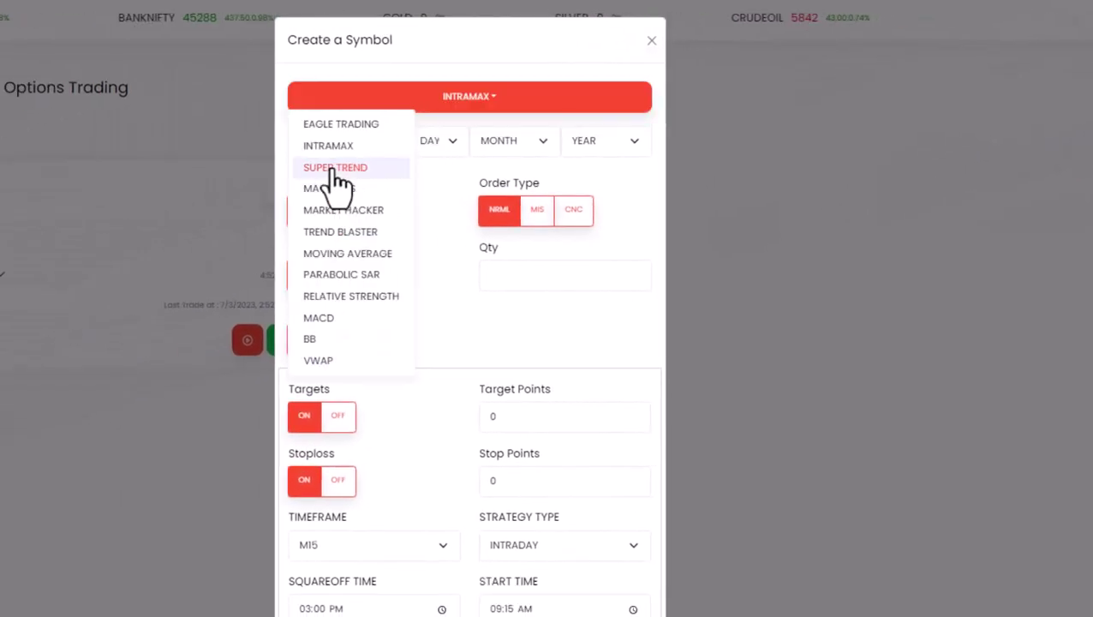
click(334, 170)
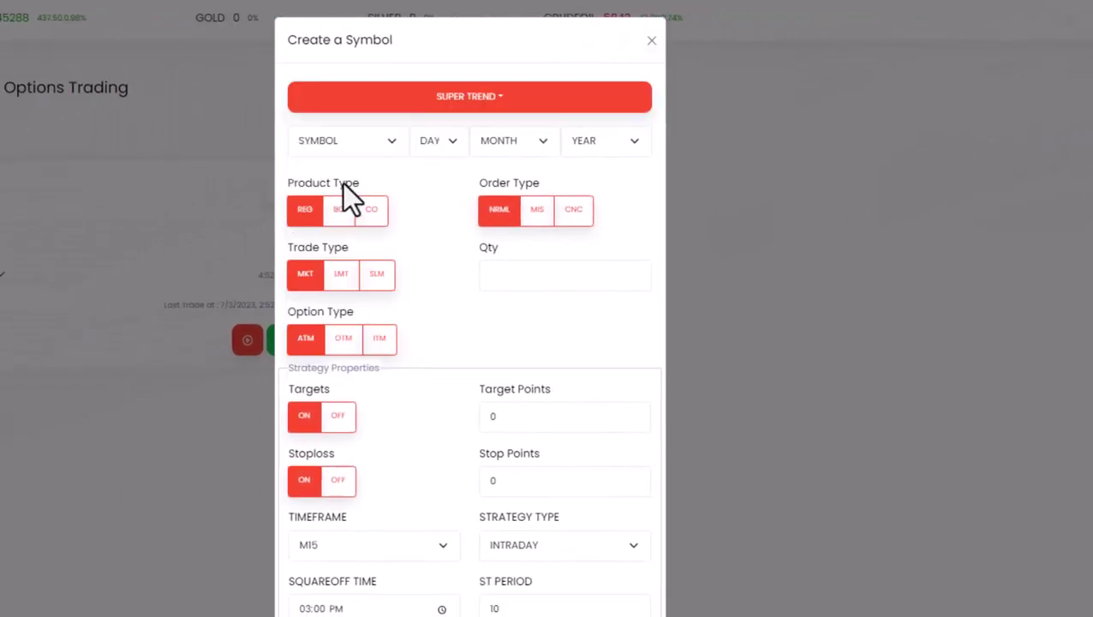
Step: Set the instrument to CRUDEOIL with the expiry month JUL and year 23
click(368, 139)
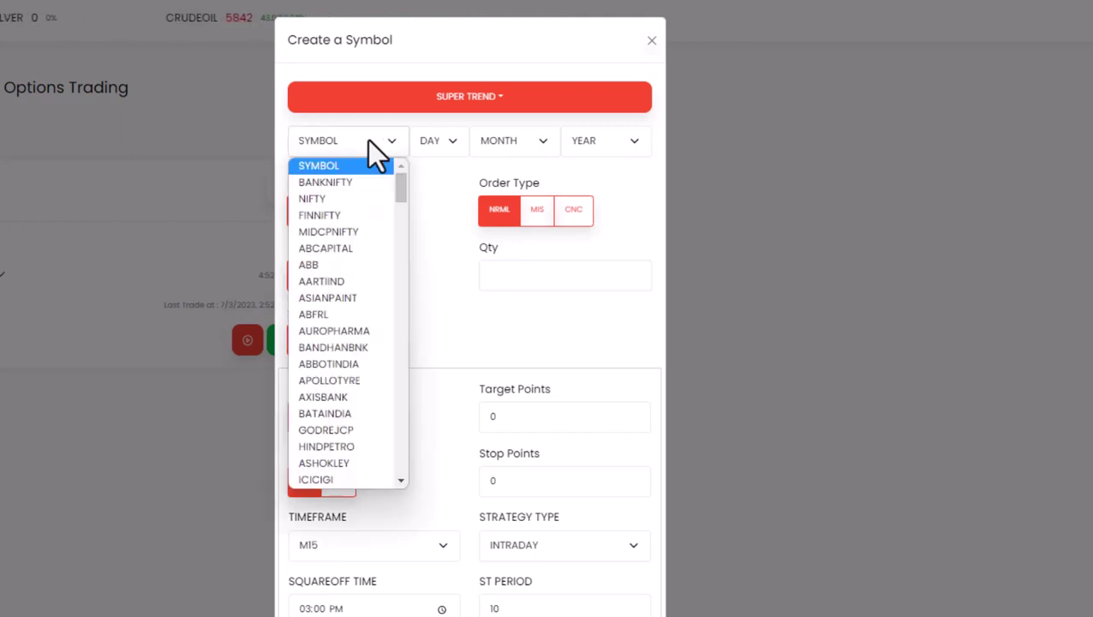
scroll(359, 306, down, 12)
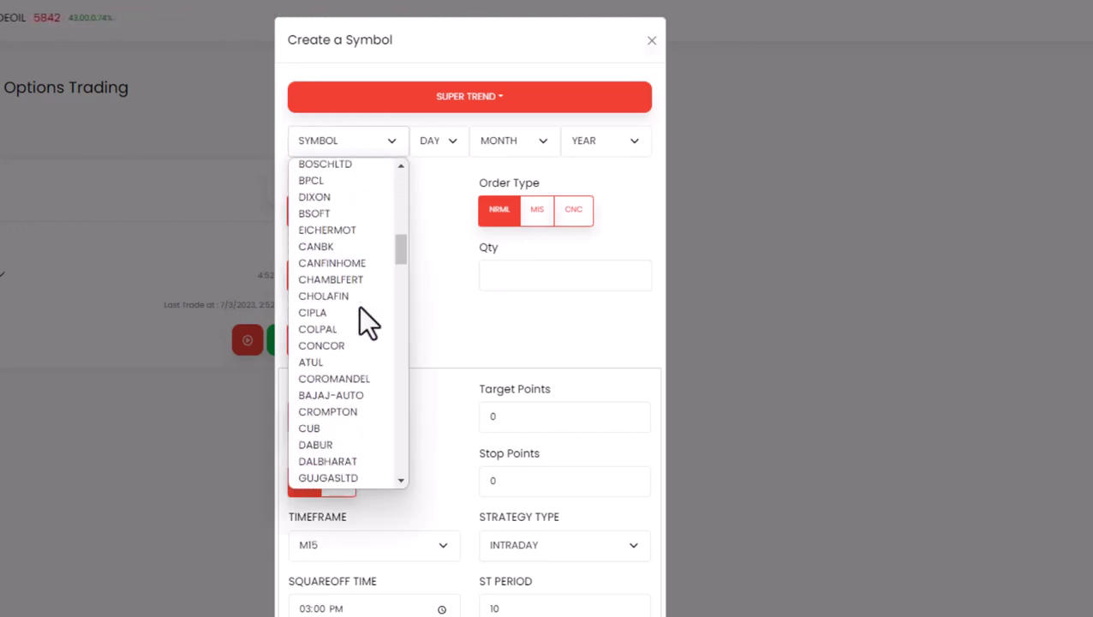
scroll(359, 306, down, 5)
key(End)
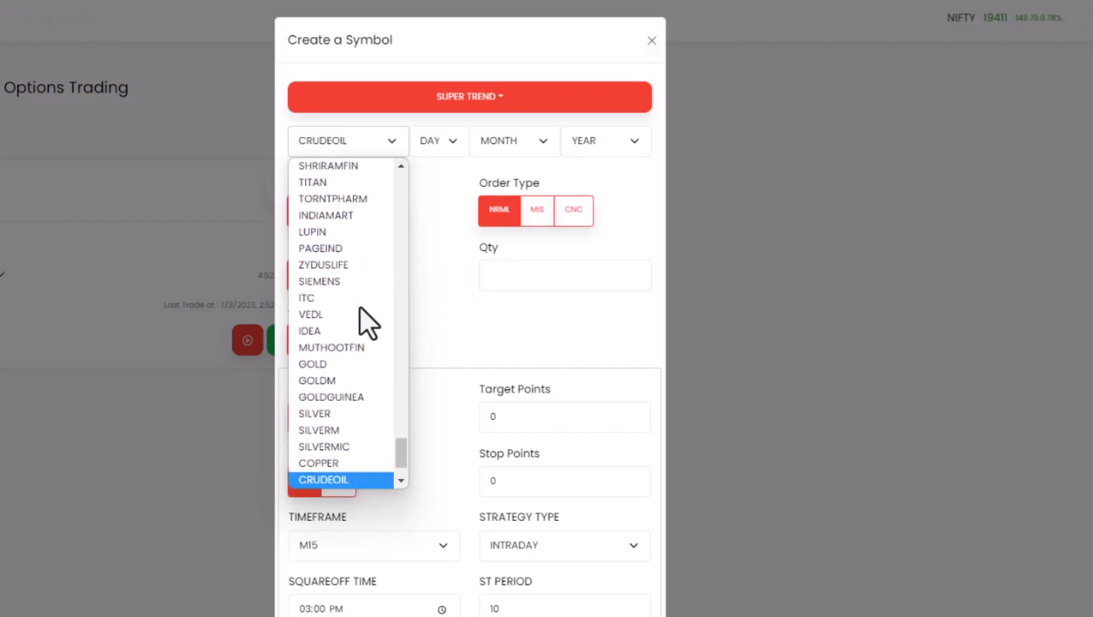
click(330, 478)
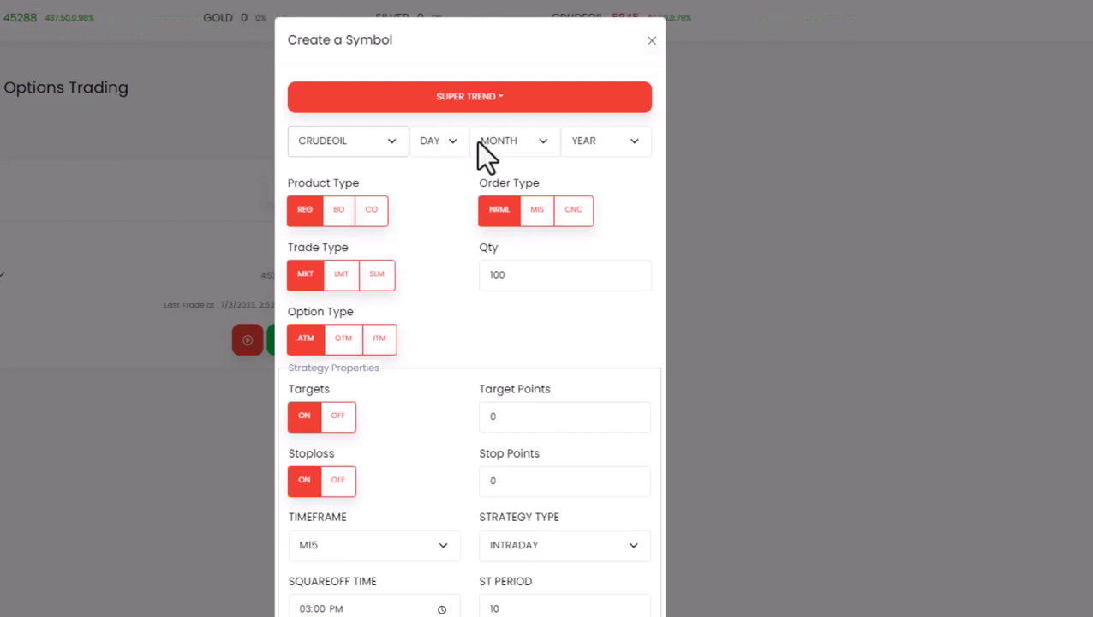
click(535, 141)
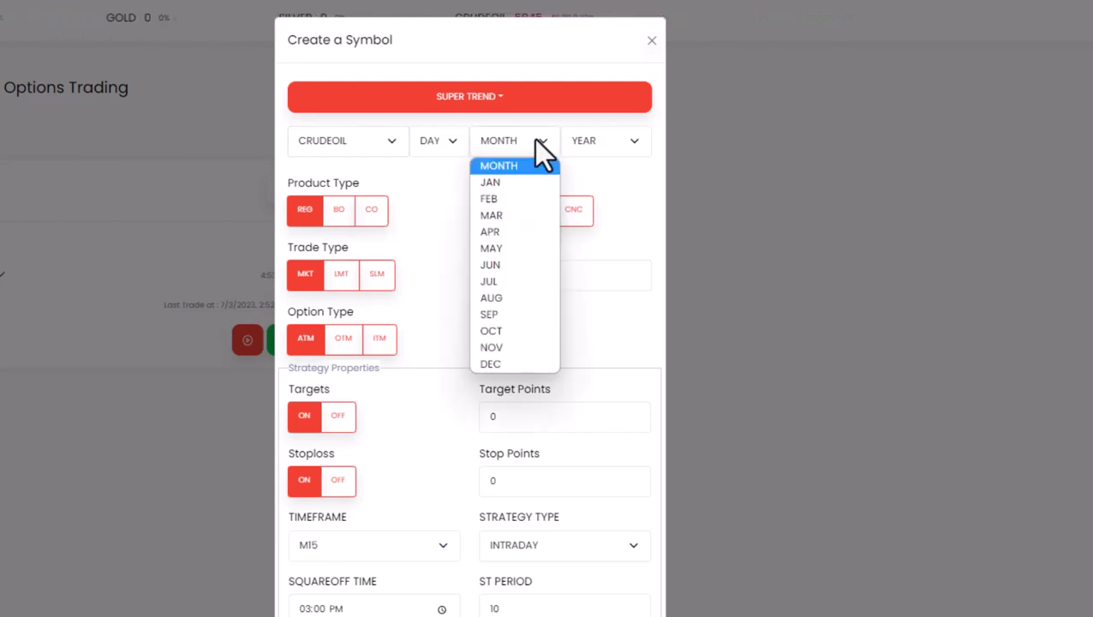
click(500, 283)
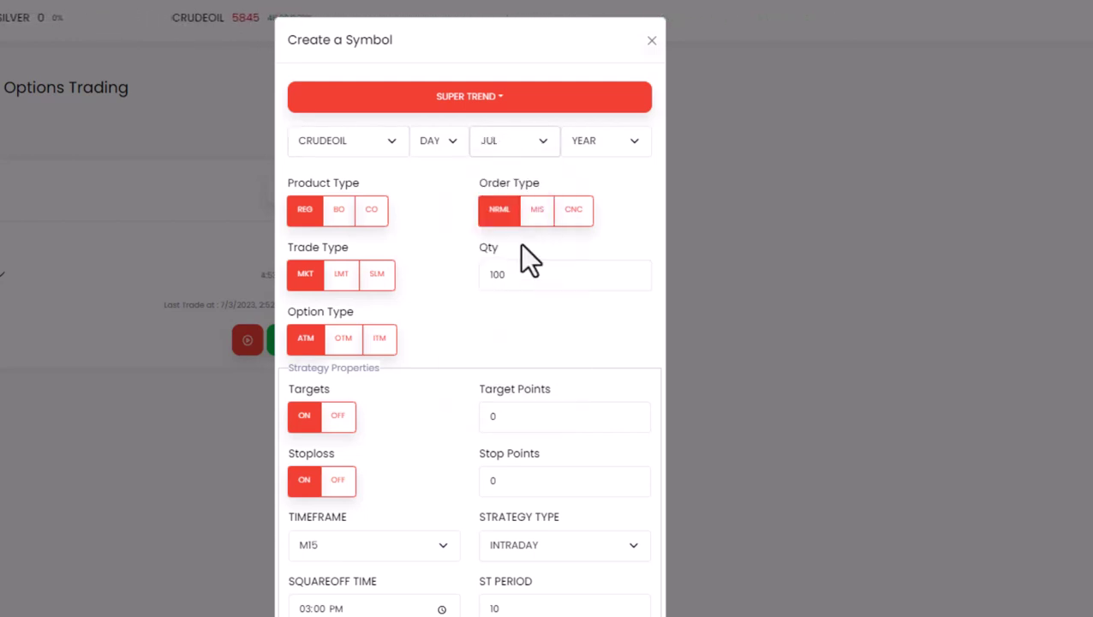
click(634, 142)
click(600, 181)
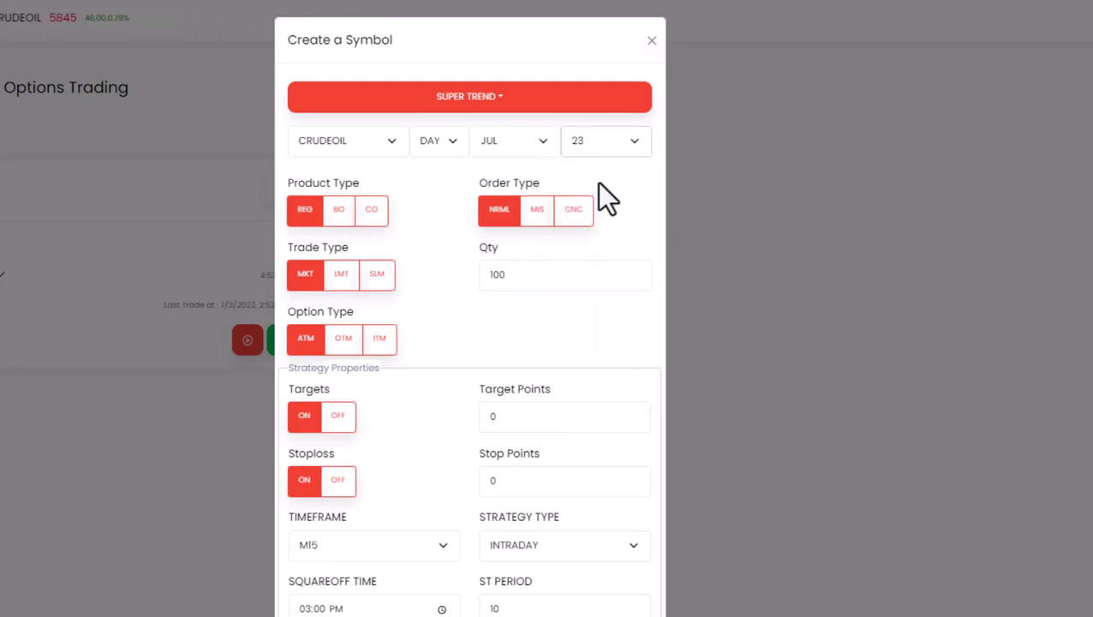
Step: Set the order type to MIS, the quantity to 1, the target points to 20 and the stop points to 15
click(533, 214)
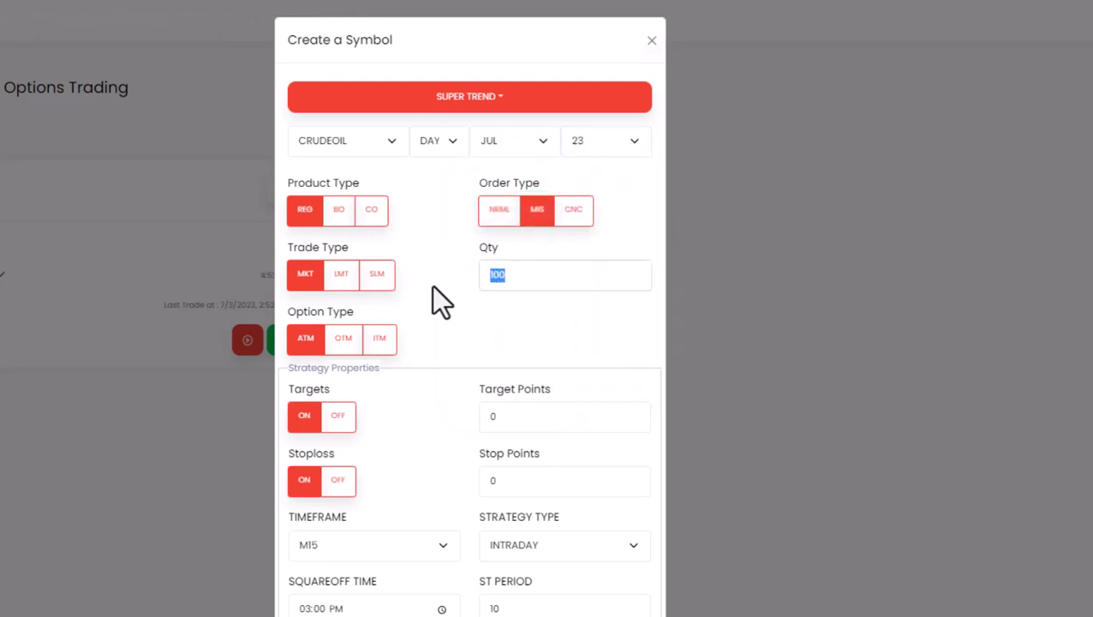
text(1)
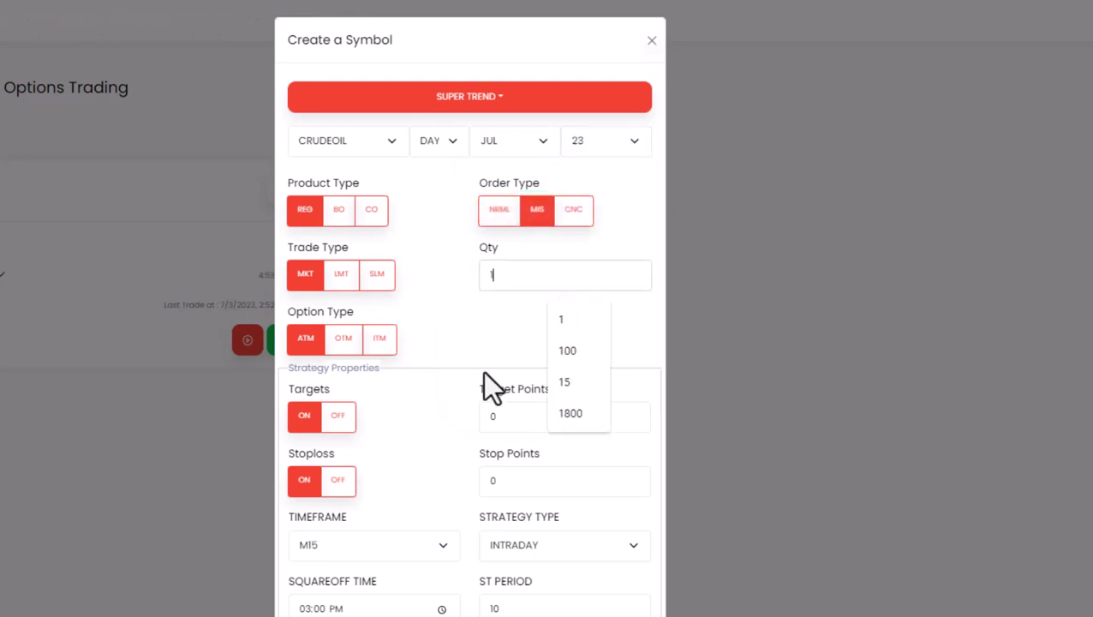
double_click(500, 417)
text(20)
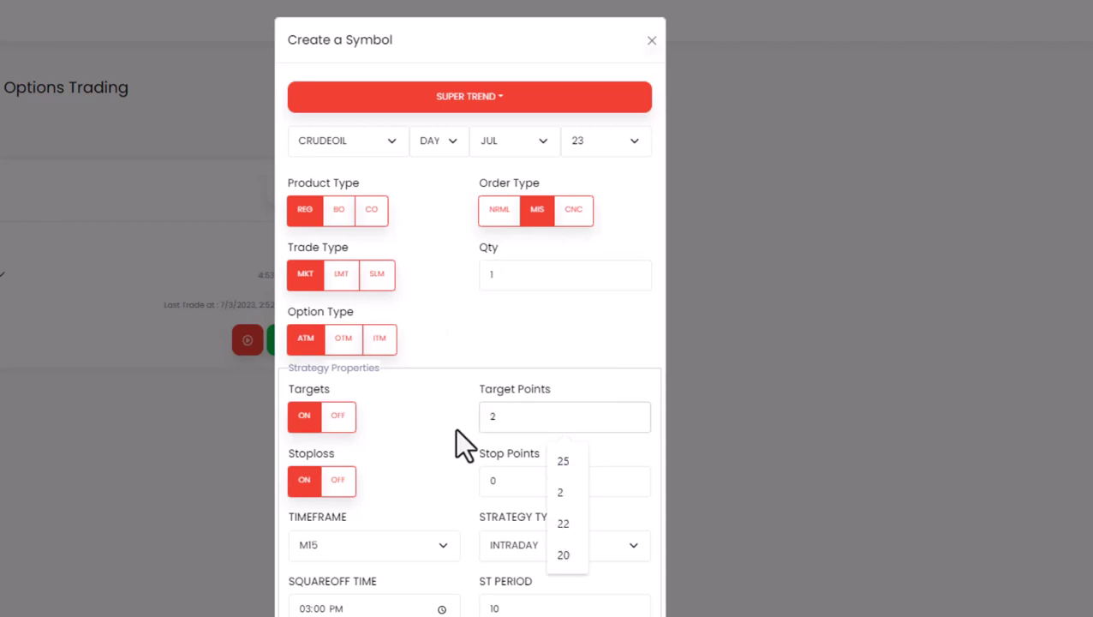
double_click(500, 482)
text(15)
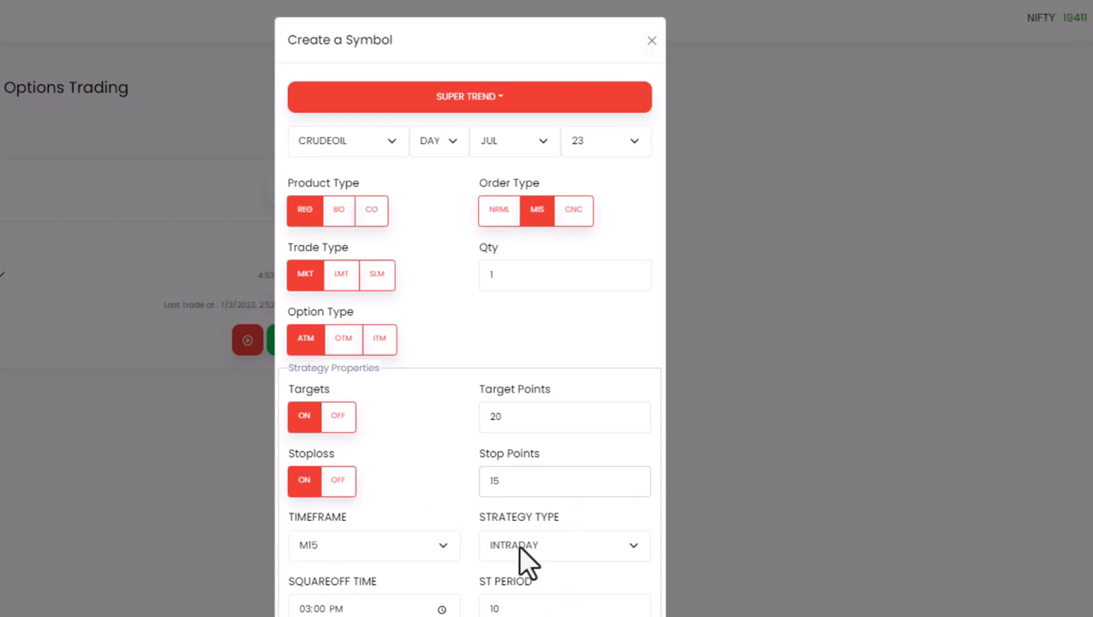
Step: Set the timeframe to M1, square-off time to 11:00 PM, ST period to 1 and ST multiplier to 0.2, and save the symbol
click(339, 547)
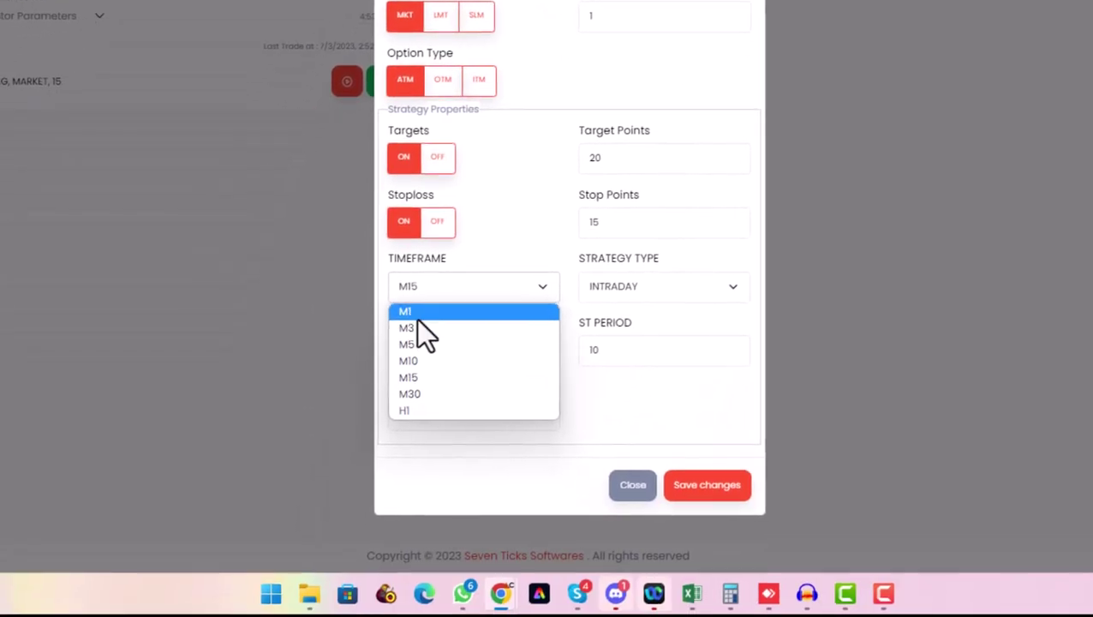
click(411, 312)
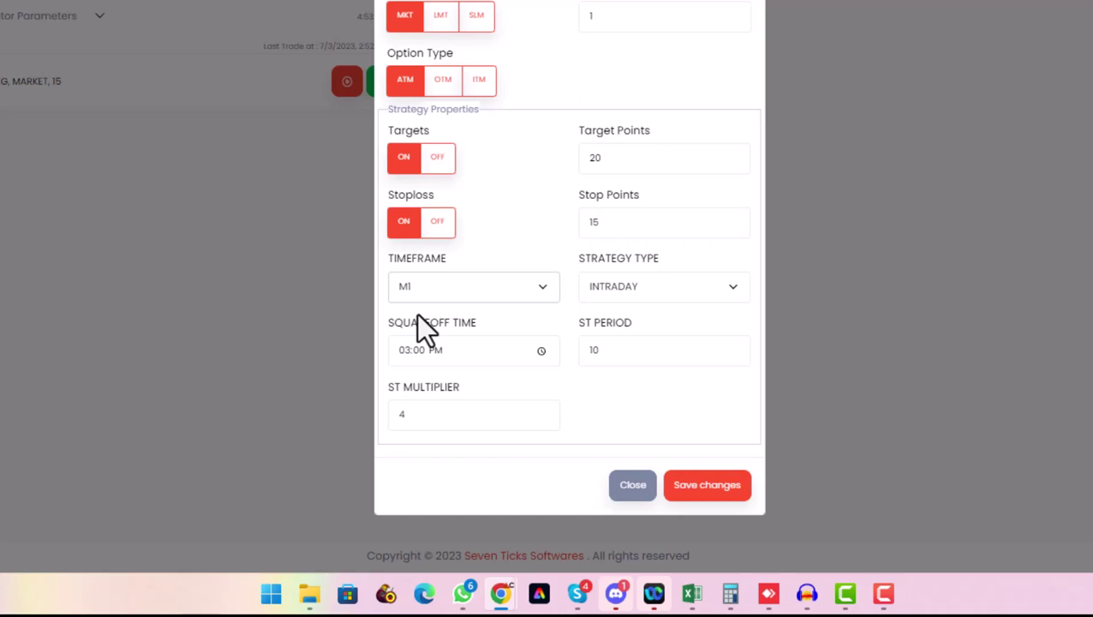
double_click(593, 358)
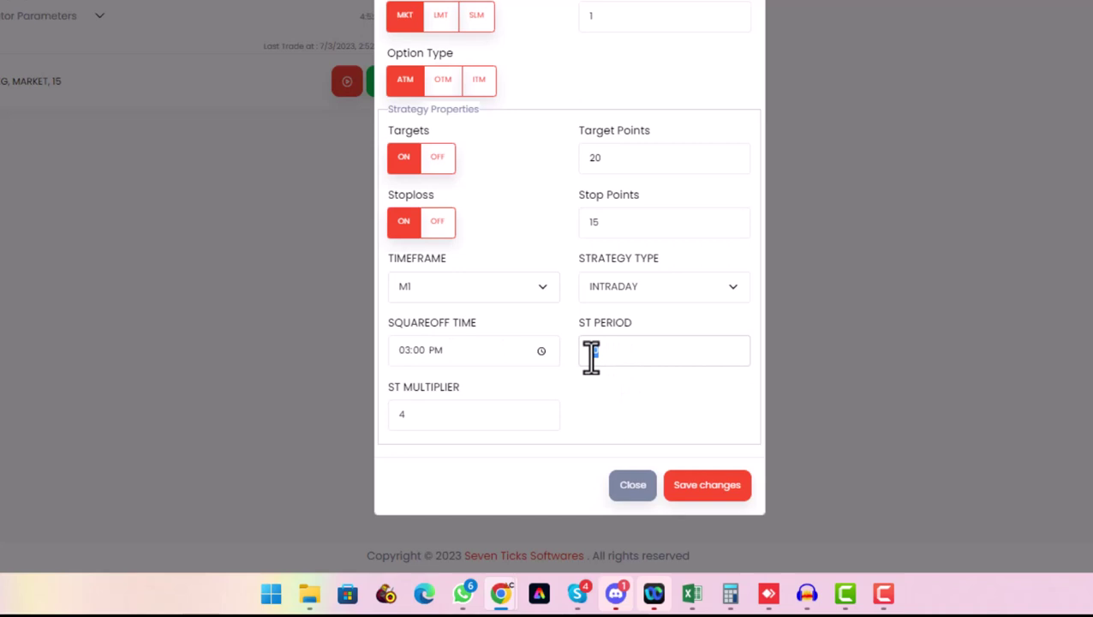
click(605, 355)
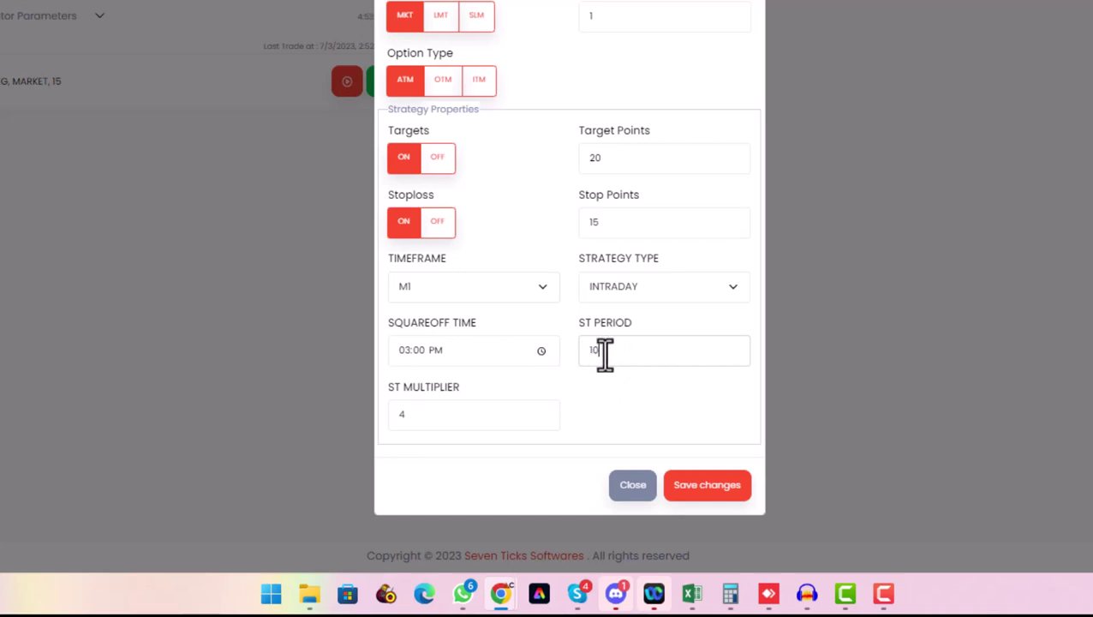
text(1)
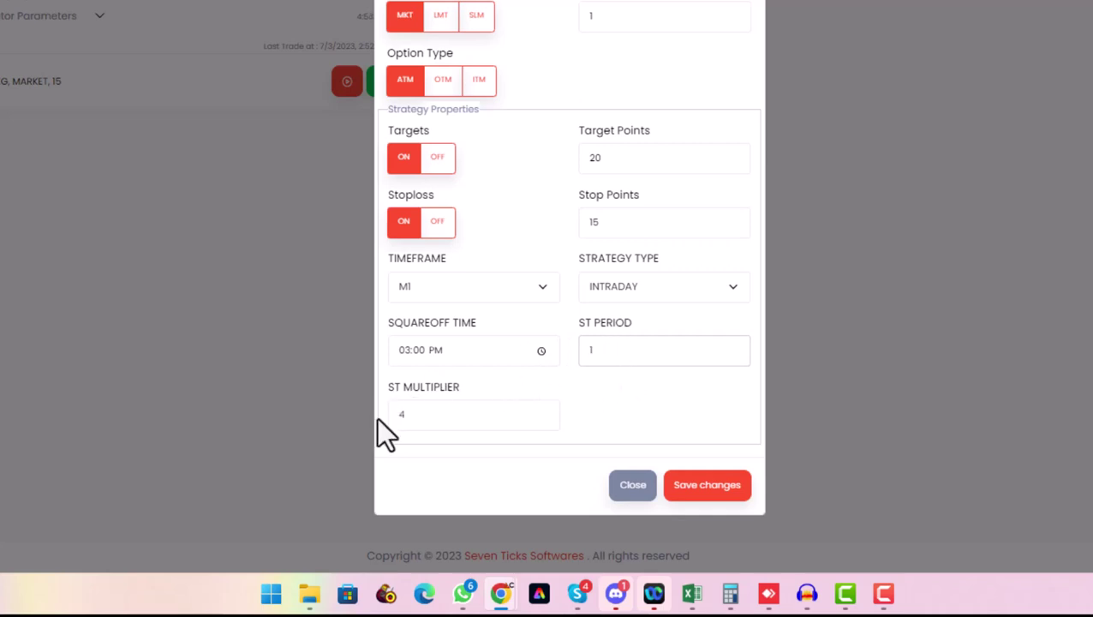
text(0.2)
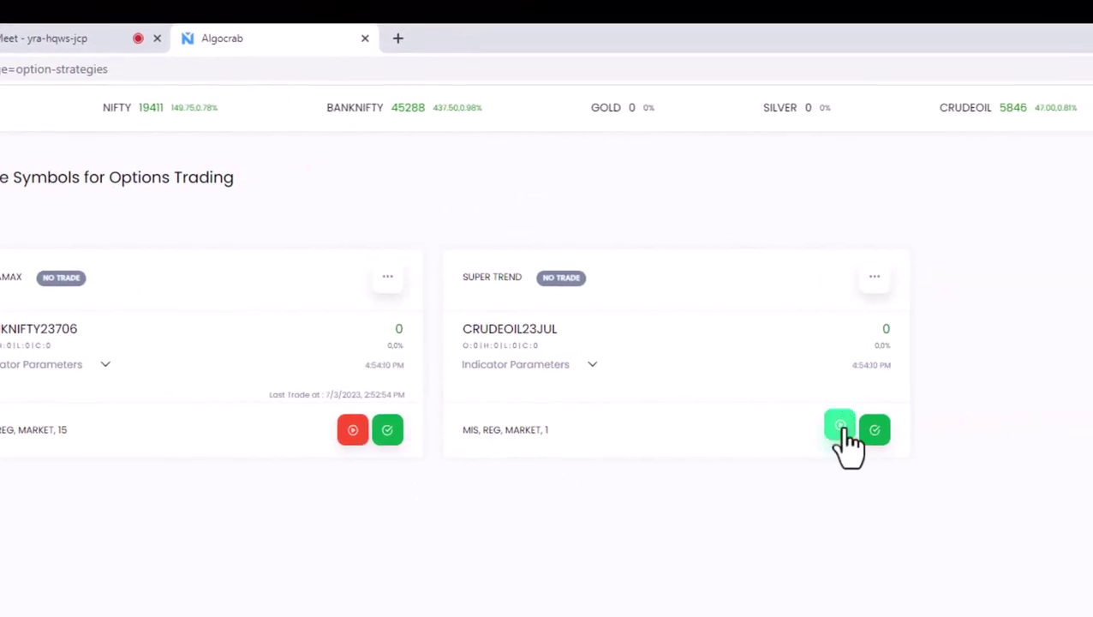
Step: Start the Super Trend strategy on CRUDEOIL23JUL and check its indicator parameters and last signal
click(840, 428)
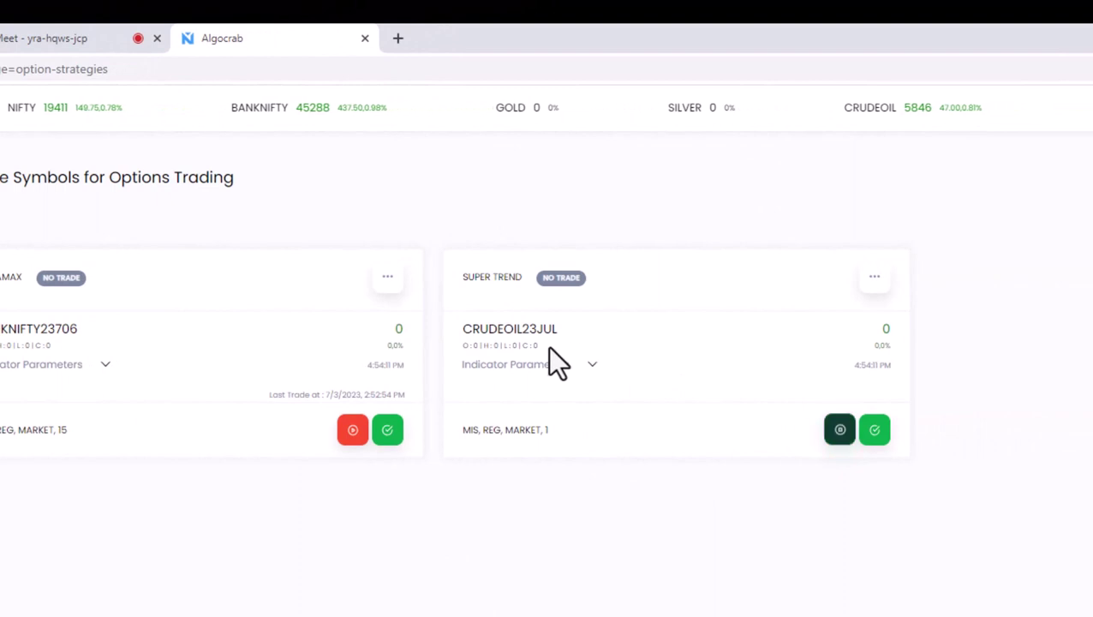
click(593, 365)
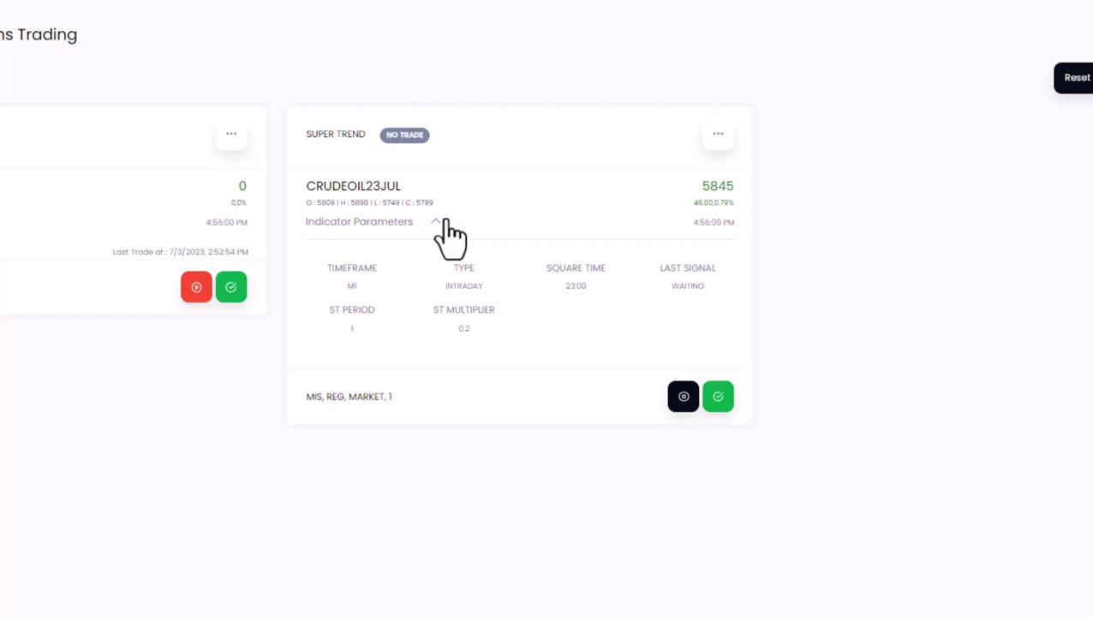
click(445, 220)
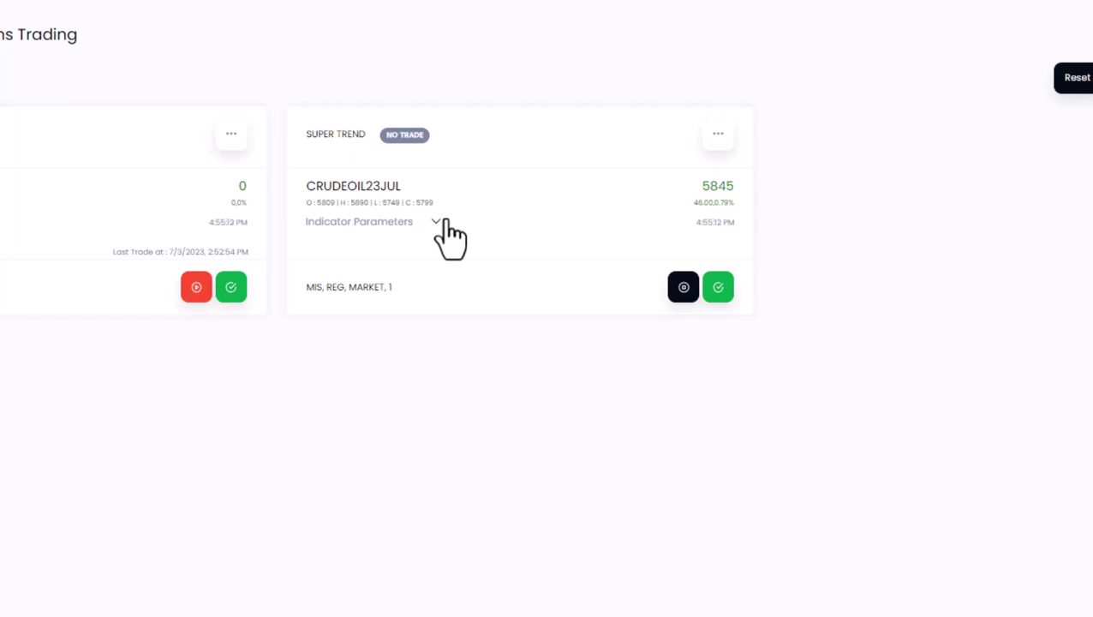
click(445, 223)
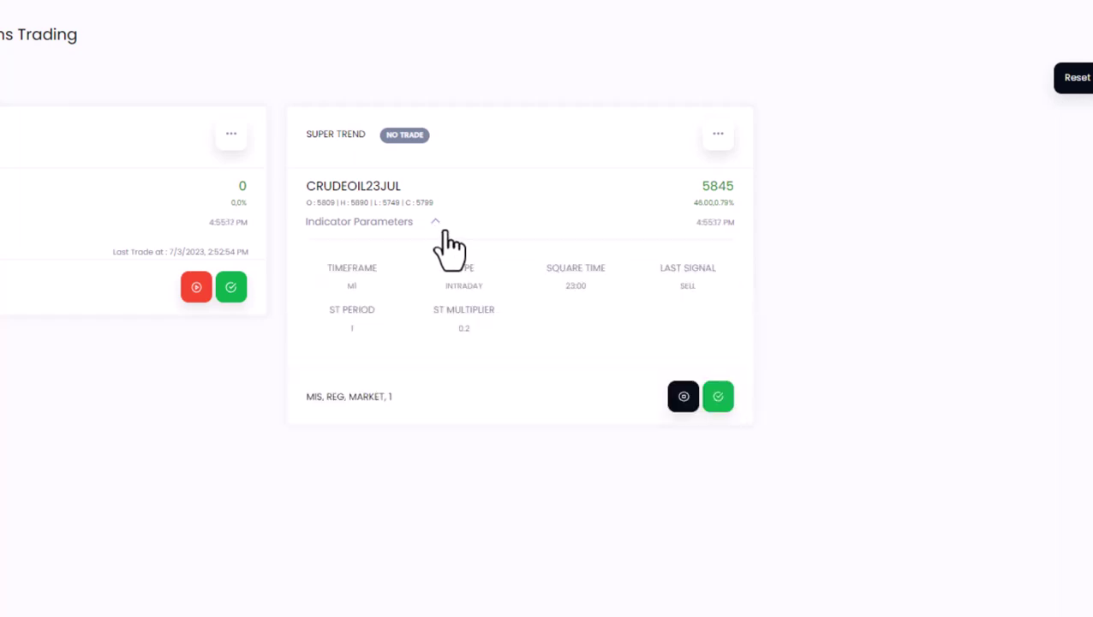
drag(690, 290, 695, 288)
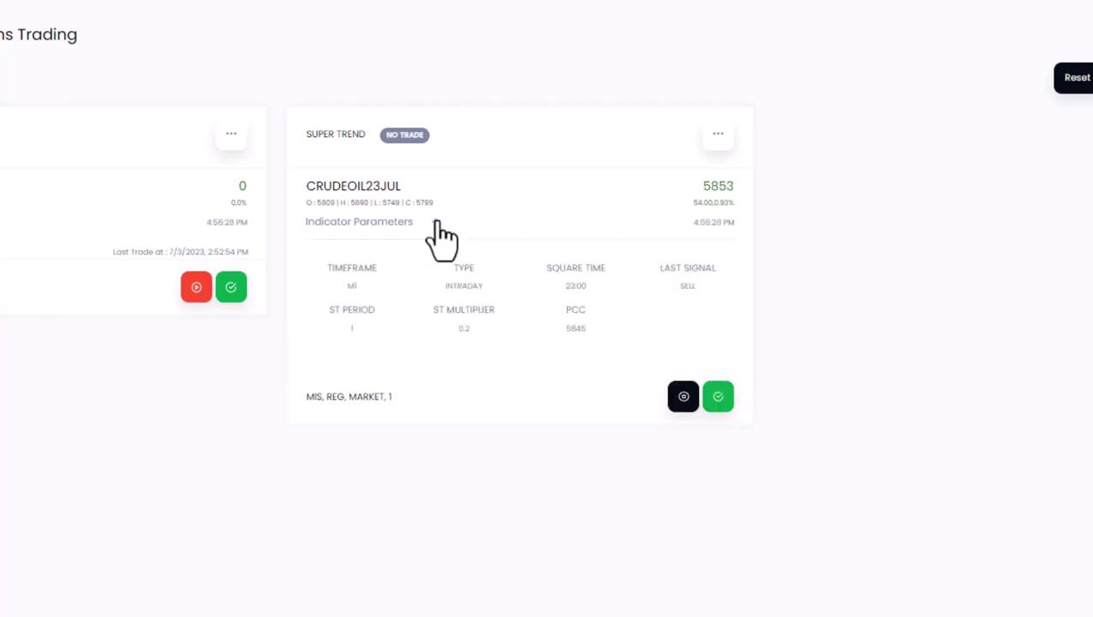
click(436, 221)
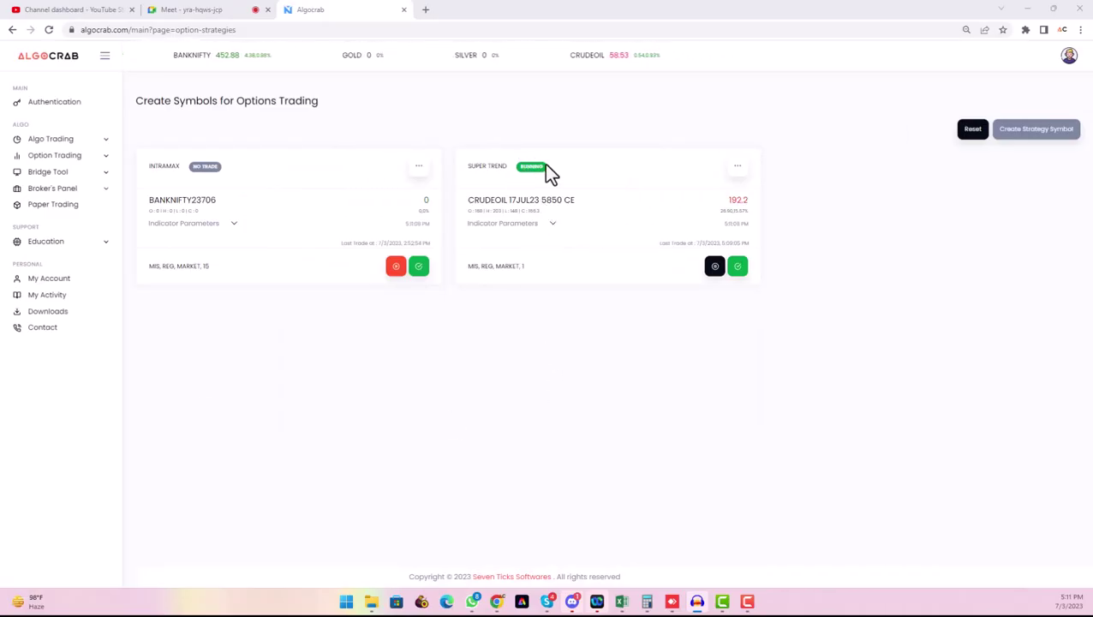
Step: Review the running Super Trend trade's indicator parameters, stoploss and traded option contract
click(554, 226)
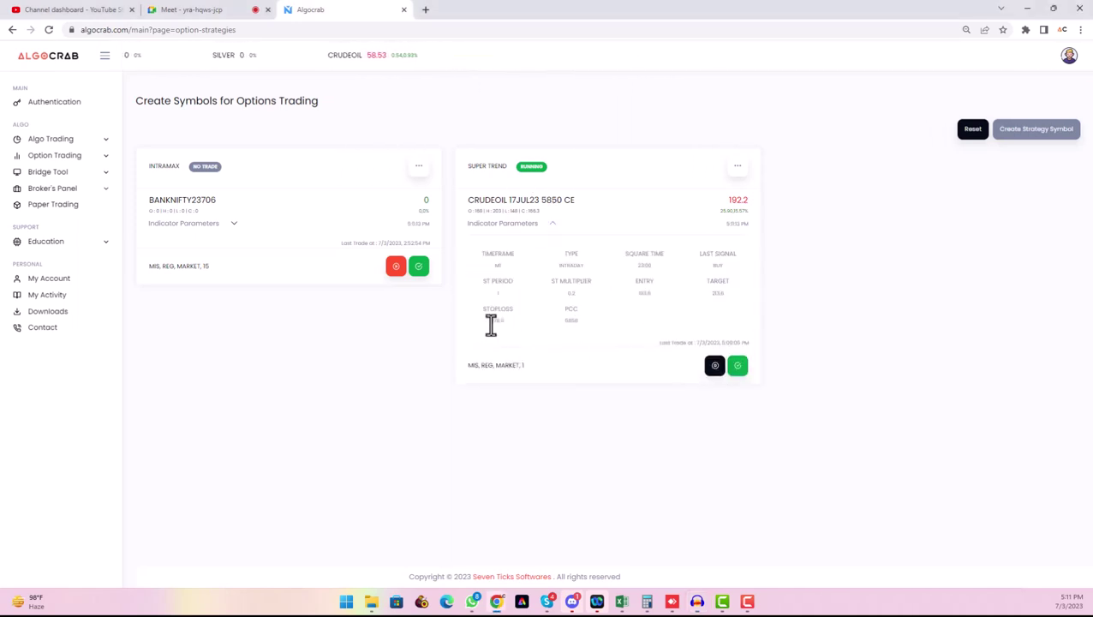
double_click(494, 321)
drag(467, 200, 602, 210)
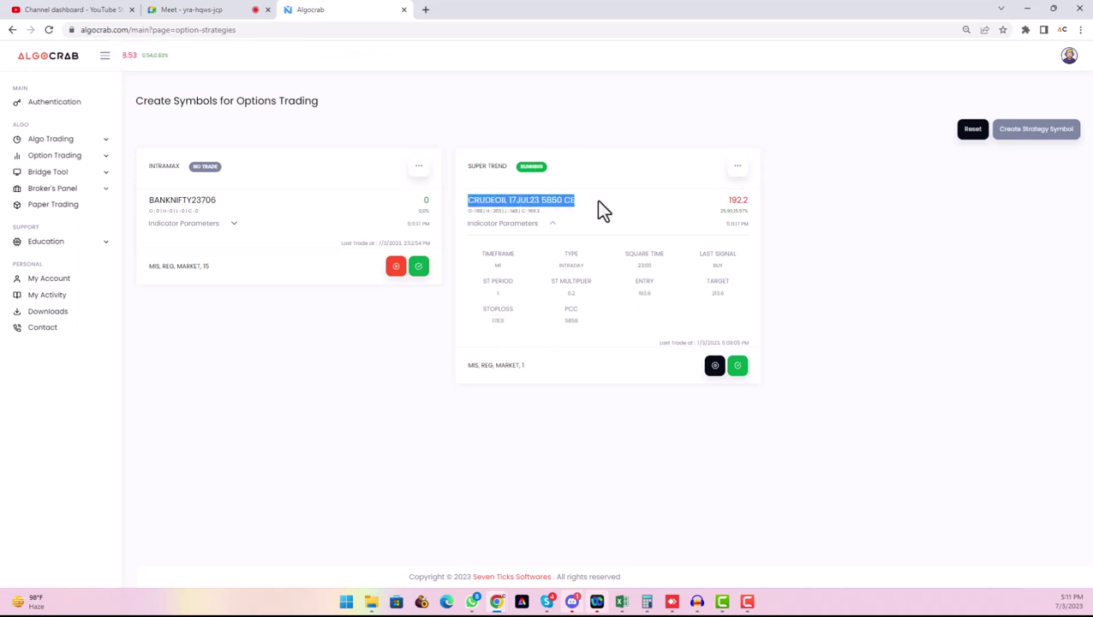